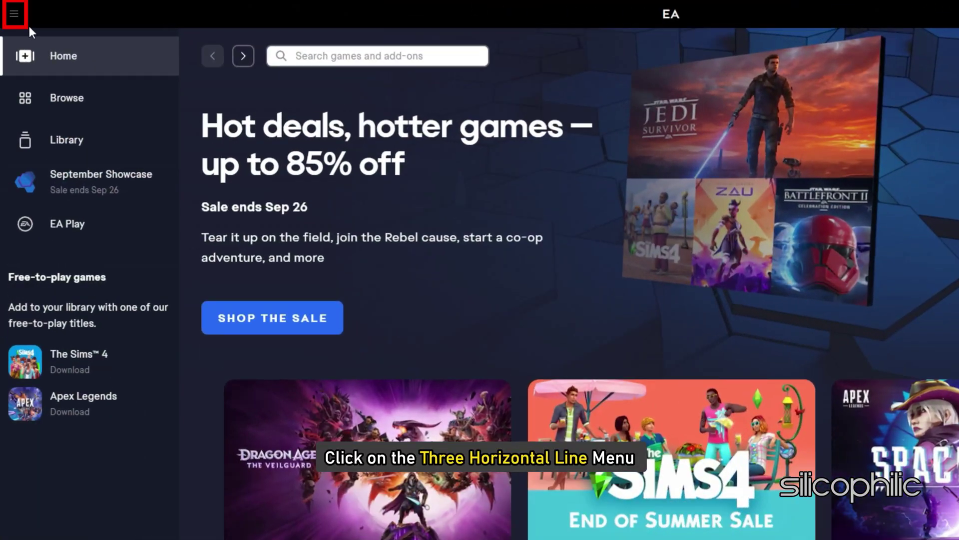
Step: Restart the EA app using Restart app under the Help menu
{"action": "left_click", "coordinate": [11, 10]}
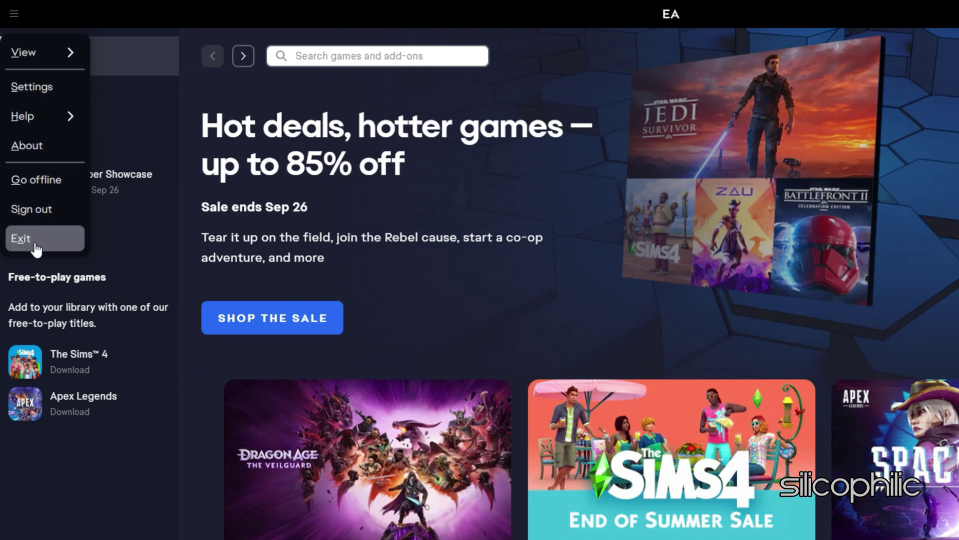
{"action": "mouse_move", "coordinate": [37, 116]}
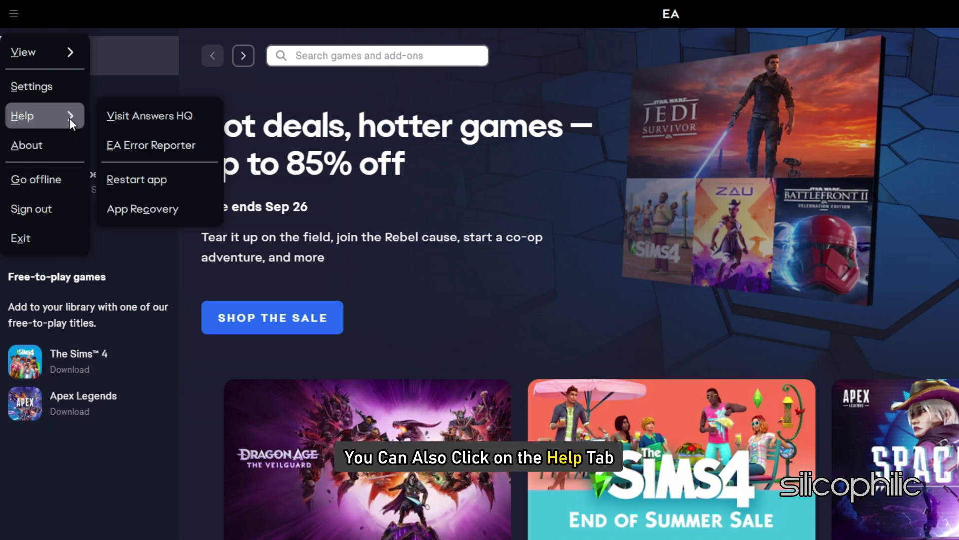
{"action": "left_click", "coordinate": [149, 181]}
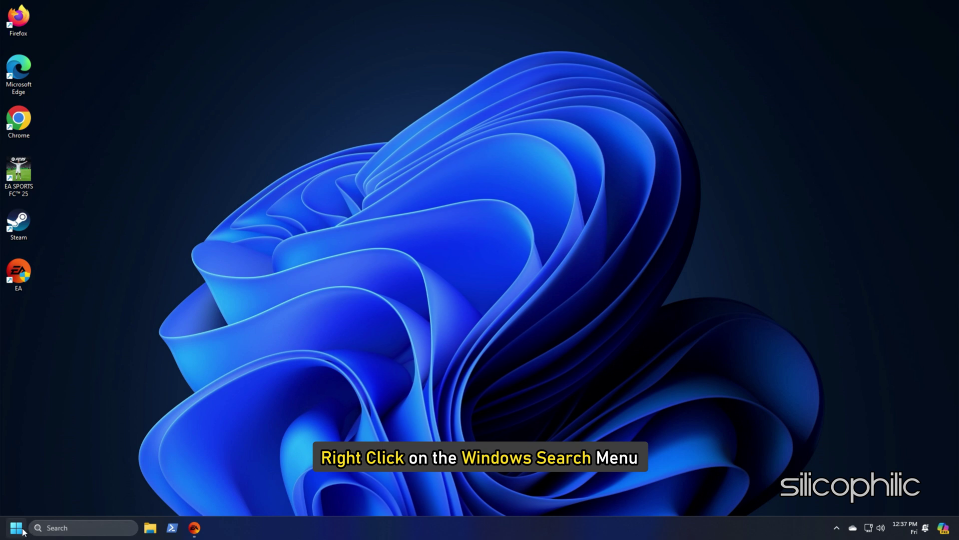
Step: Launch Task Manager from the Start context menu and bring up the EA process's actions
{"action": "right_click", "coordinate": [16, 528]}
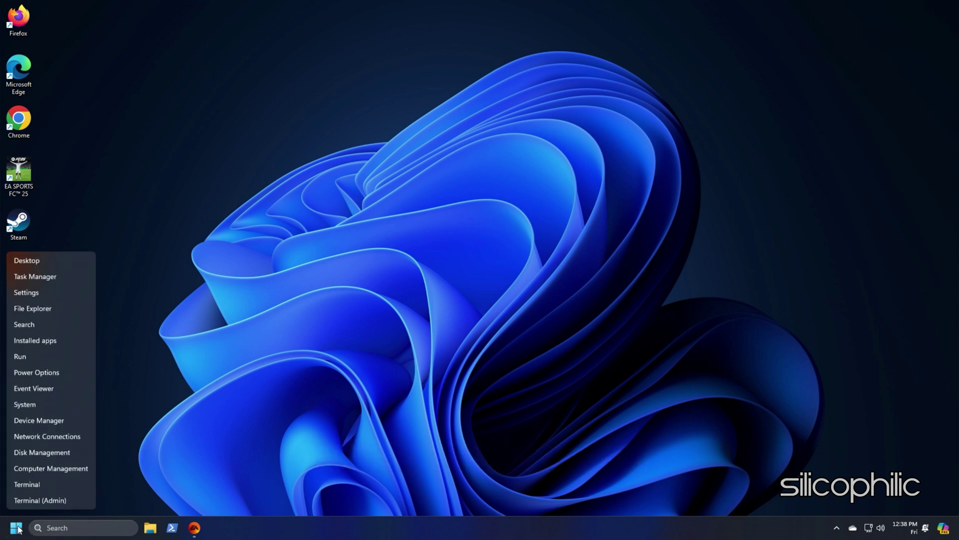
{"action": "left_click", "coordinate": [32, 274]}
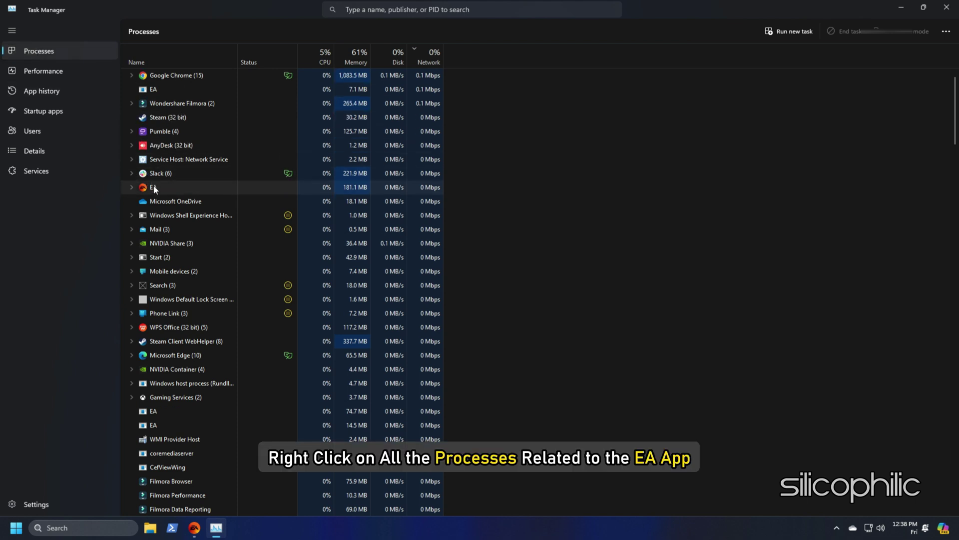
{"action": "right_click", "coordinate": [153, 188]}
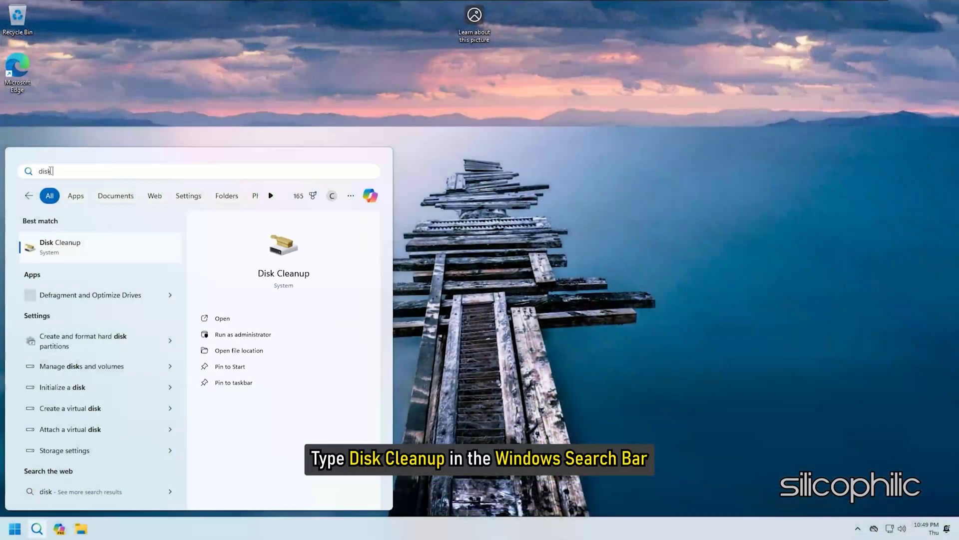
{"action": "type", "text": " cleanup"}
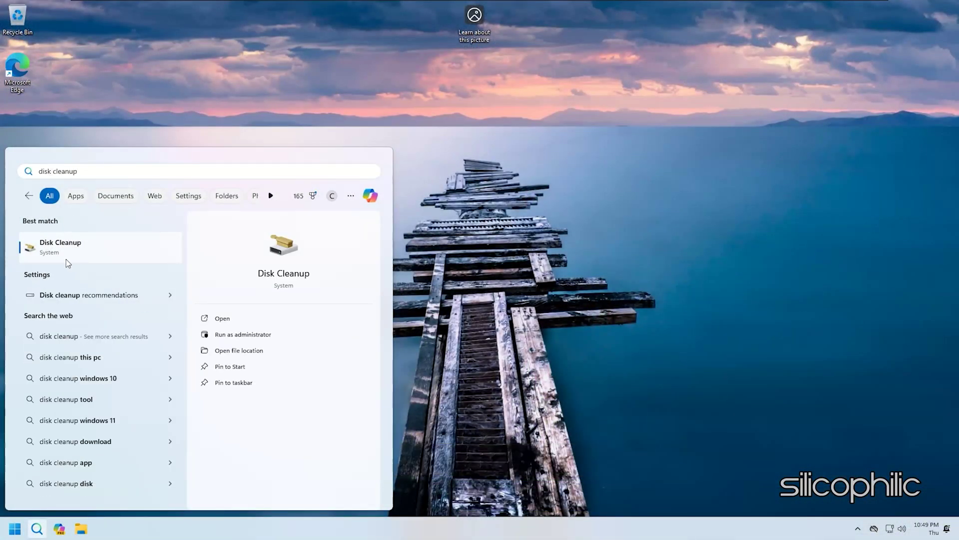
Step: Run Disk Cleanup on drive C with system files and delete the ticked categories
{"action": "left_click", "coordinate": [56, 242]}
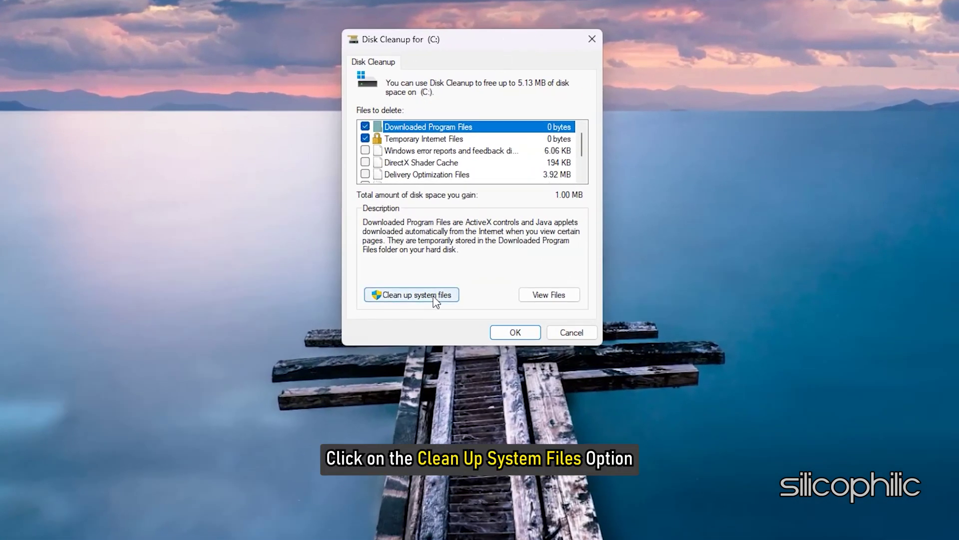
{"action": "left_click", "coordinate": [434, 296]}
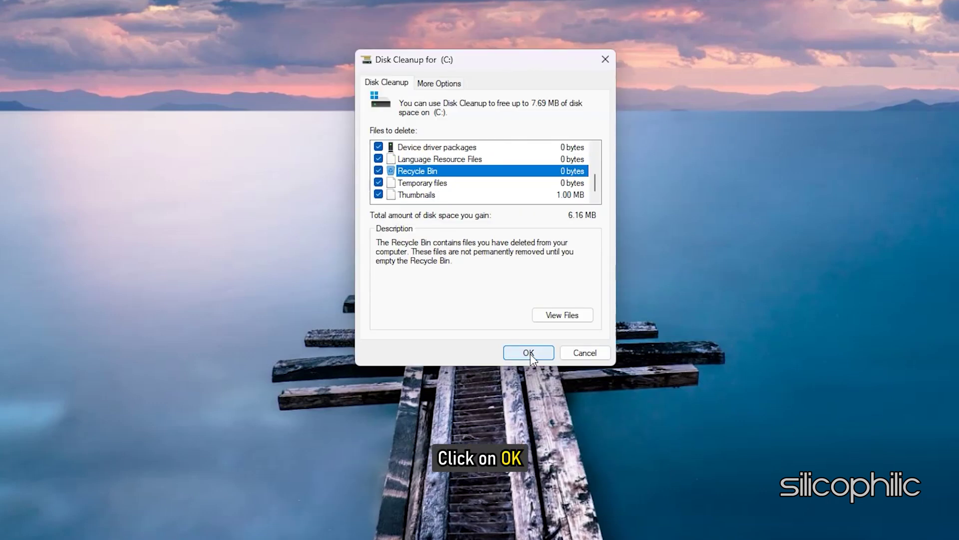
{"action": "left_click", "coordinate": [529, 352]}
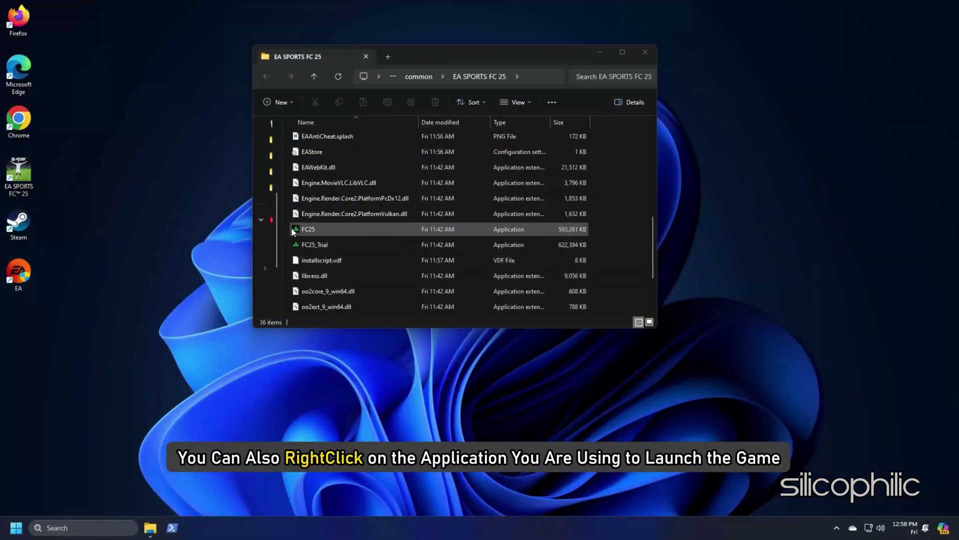
Step: Enable 'Run this program as an administrator' in FC25's Compatibility properties
{"action": "right_click", "coordinate": [294, 229]}
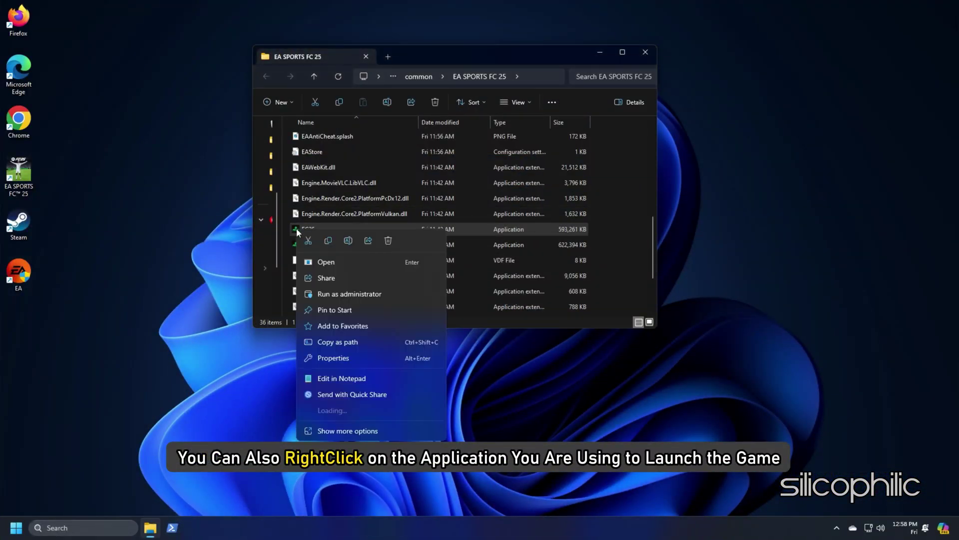
{"action": "left_click", "coordinate": [340, 448]}
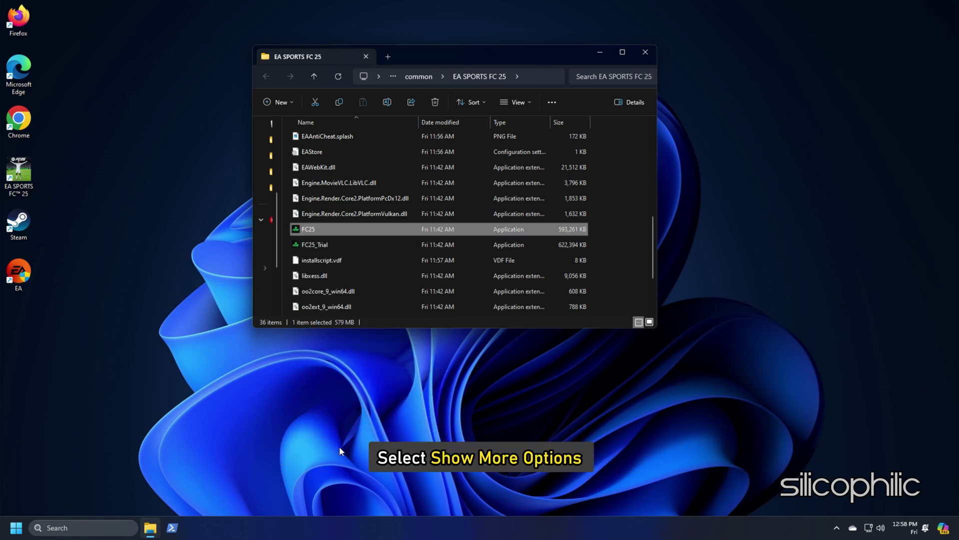
{"action": "left_click", "coordinate": [334, 488]}
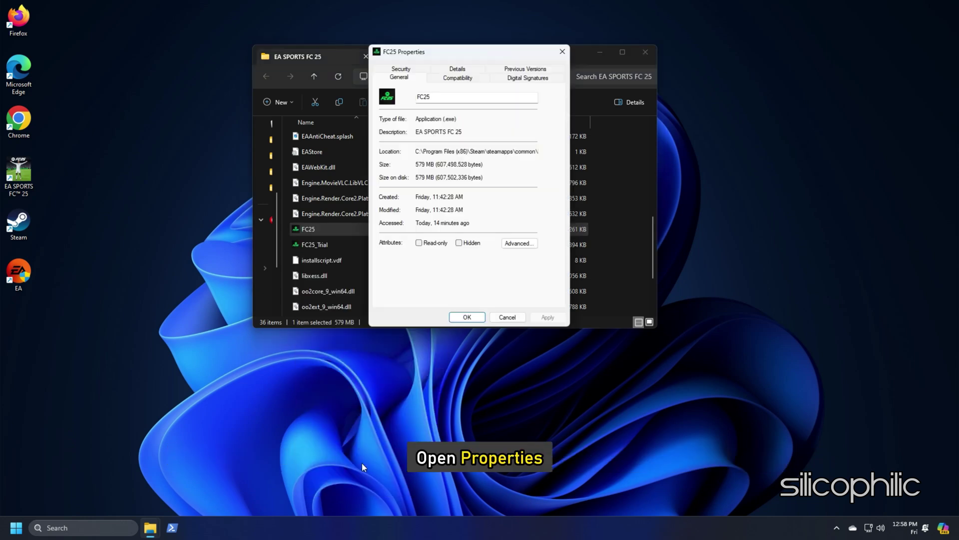
{"action": "left_click", "coordinate": [457, 78]}
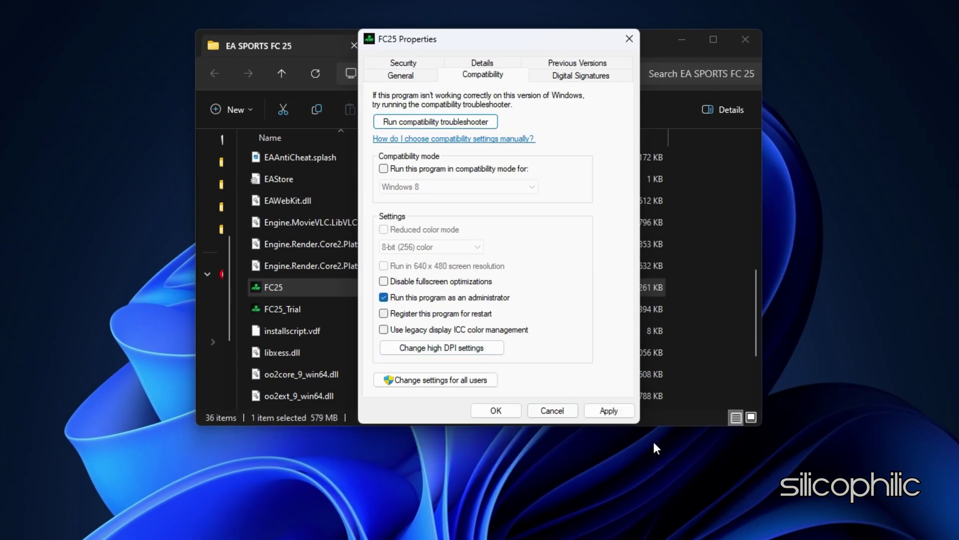
{"action": "left_click", "coordinate": [609, 411]}
{"action": "left_click", "coordinate": [500, 412]}
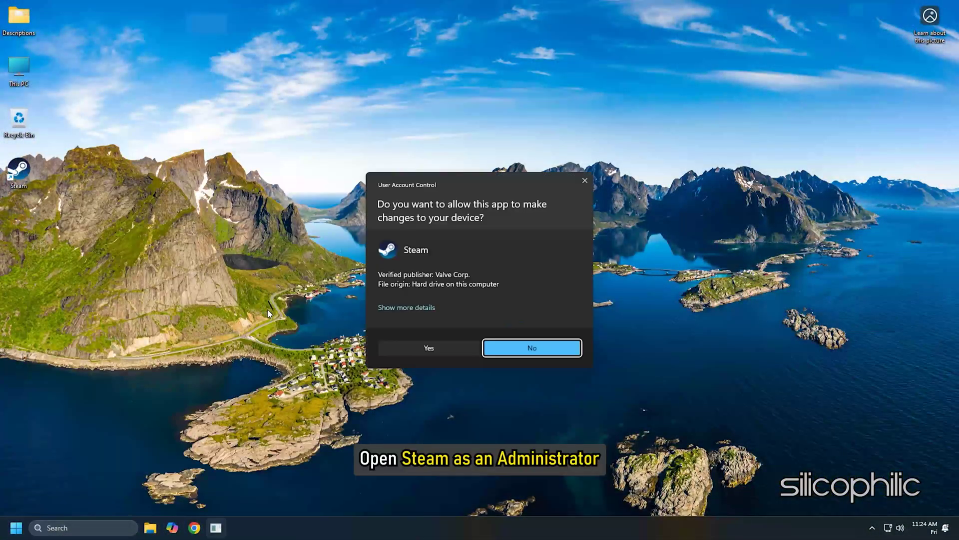
Step: Allow Steam admin rights, then clear and confirm the download cache in Downloads settings
{"action": "left_click", "coordinate": [432, 351]}
{"action": "left_click", "coordinate": [37, 13]}
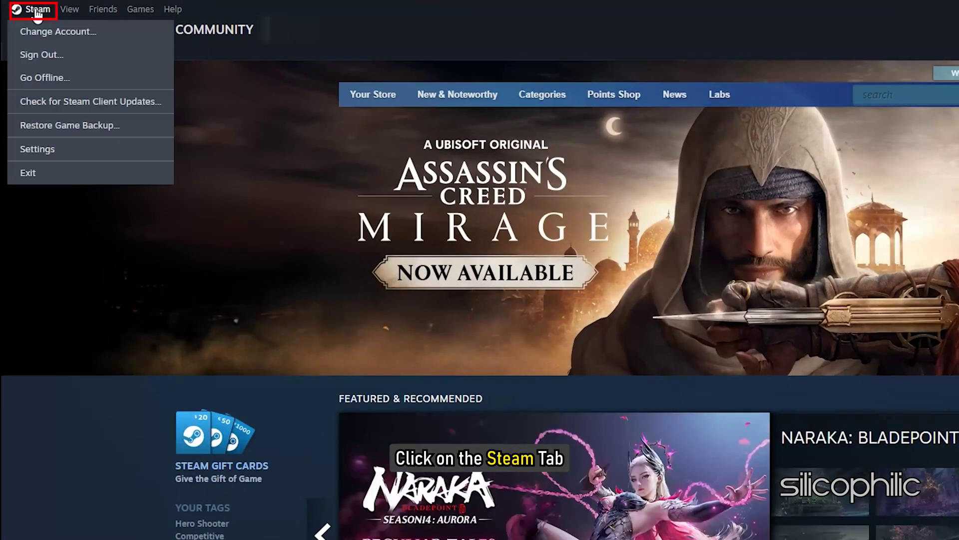
{"action": "left_click", "coordinate": [39, 150]}
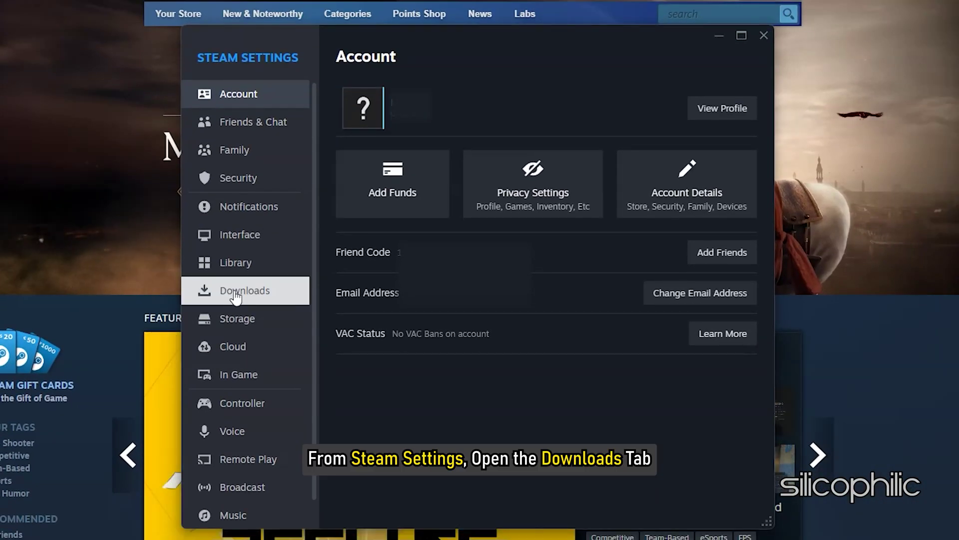
{"action": "left_click", "coordinate": [236, 293]}
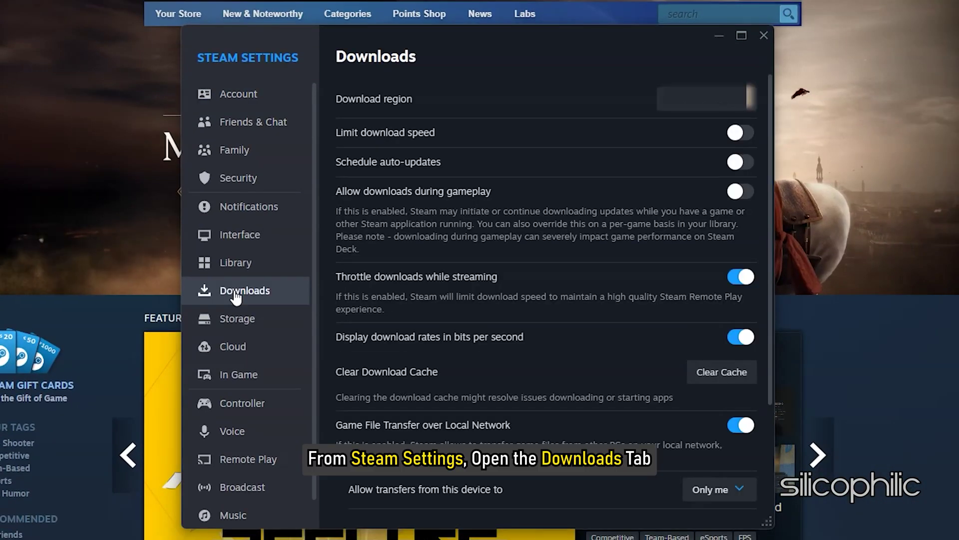
{"action": "left_click", "coordinate": [722, 373]}
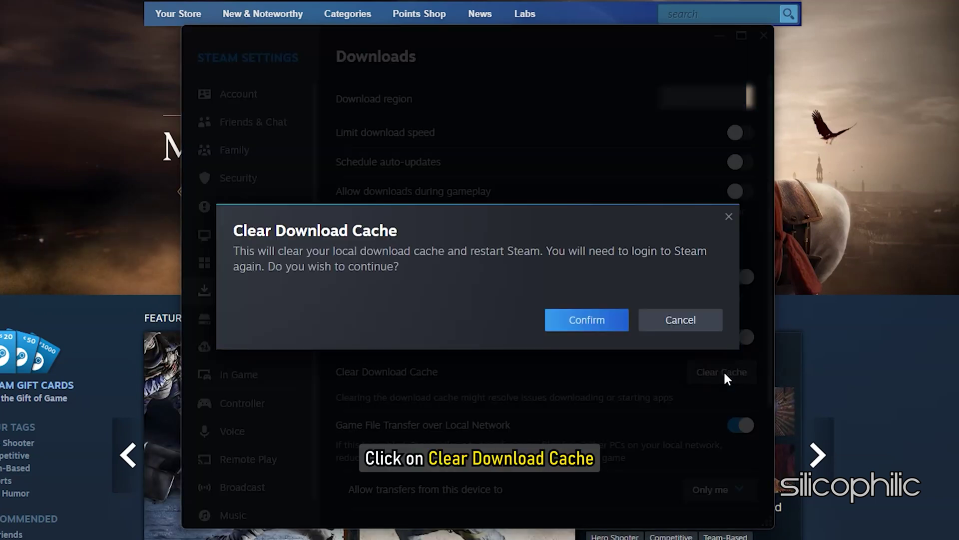
{"action": "left_click", "coordinate": [581, 321]}
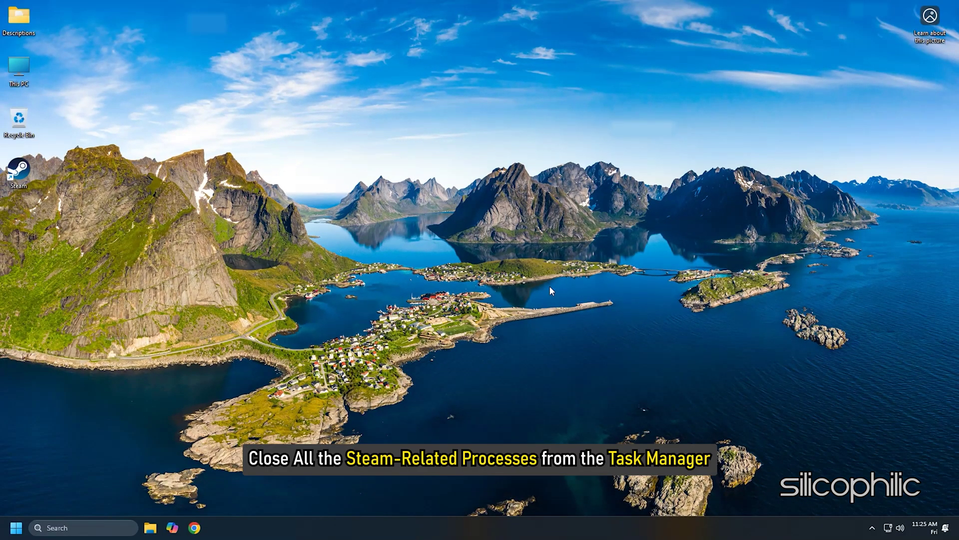
Step: End the Steam Client Service task, then relaunch Steam as administrator
{"action": "right_click", "coordinate": [11, 530]}
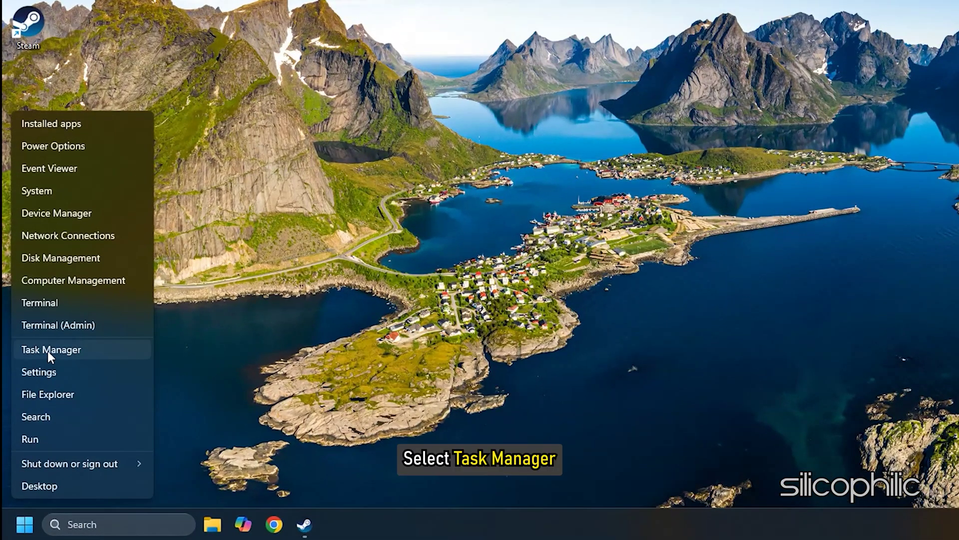
{"action": "left_click", "coordinate": [47, 351]}
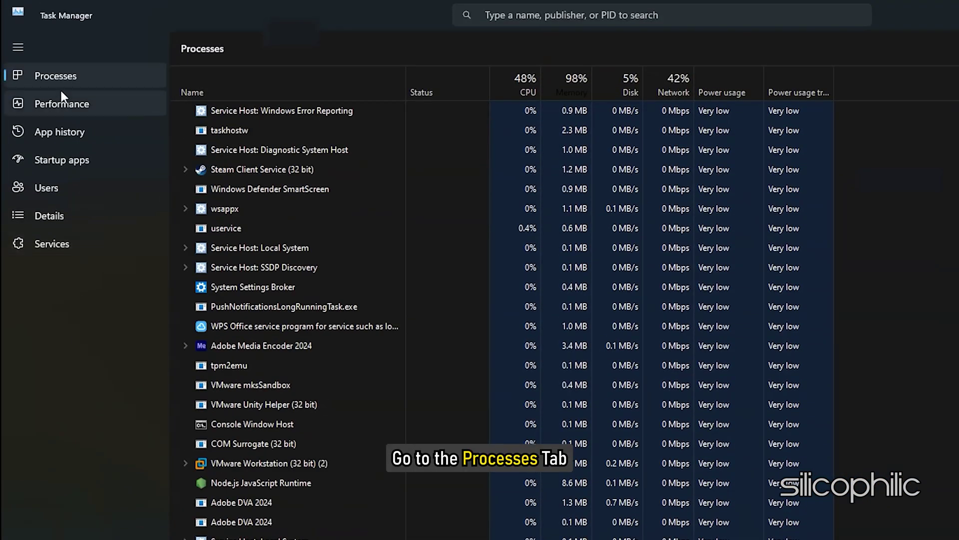
{"action": "right_click", "coordinate": [212, 167]}
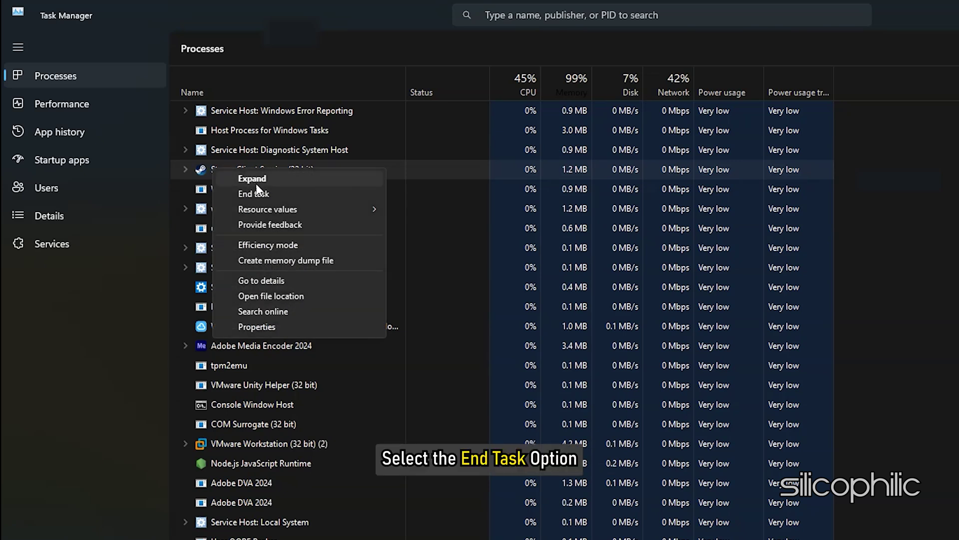
{"action": "left_click", "coordinate": [258, 191]}
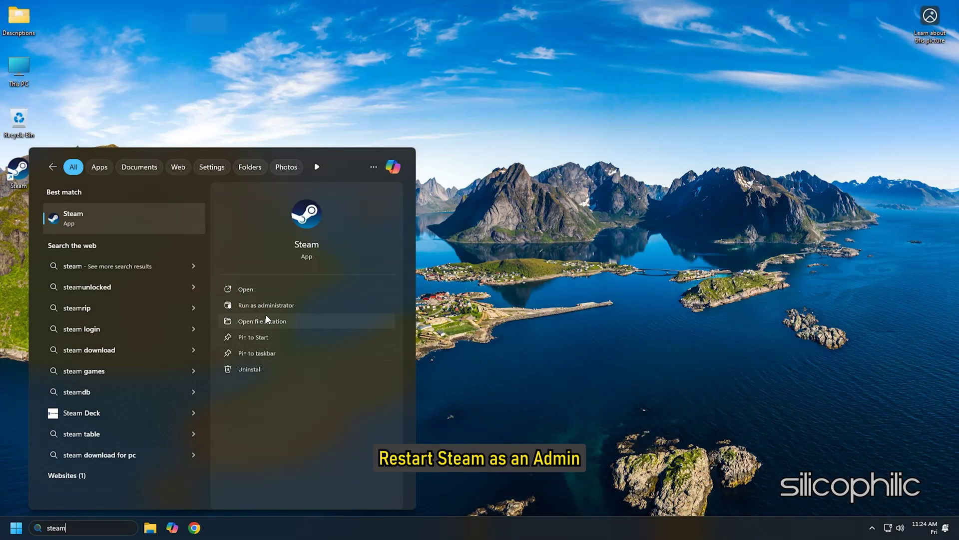
{"action": "left_click", "coordinate": [267, 310]}
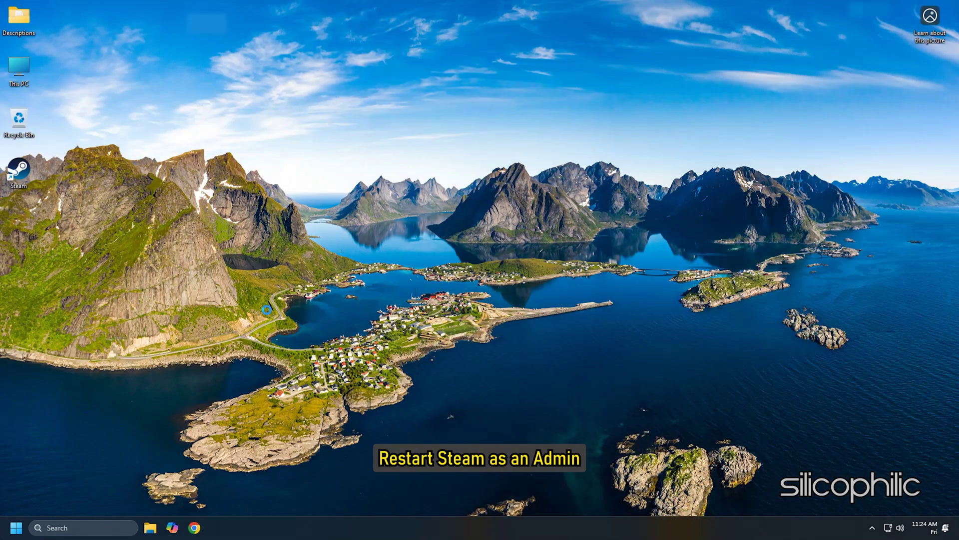
{"action": "left_click", "coordinate": [434, 347]}
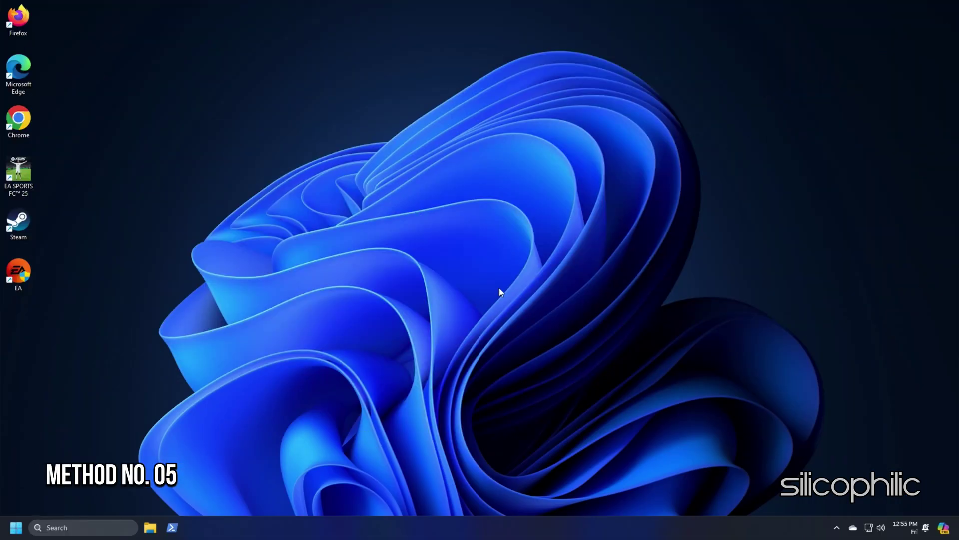
Step: Bring up the Run dialog with Win+R to enter %programdata%
{"action": "key", "text": "super+r"}
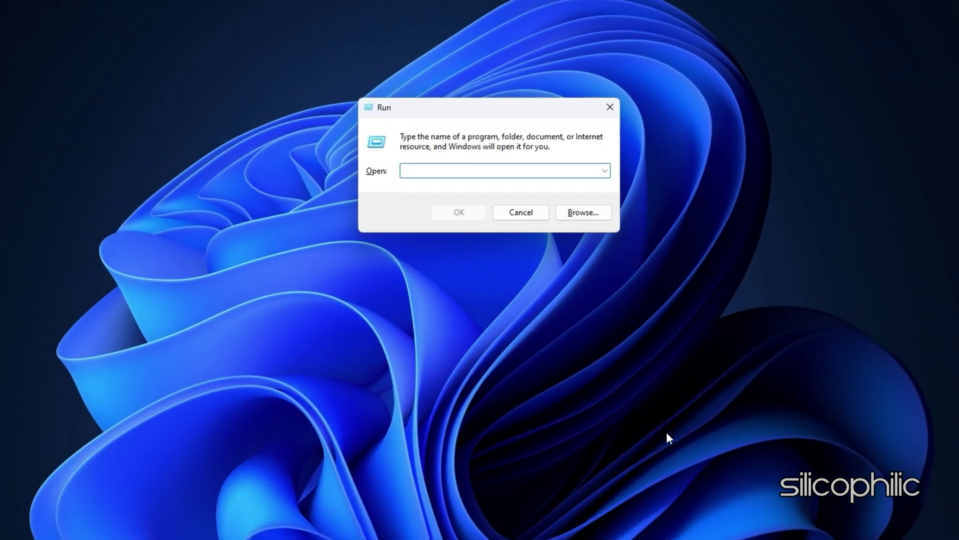
{"action": "type", "text": "%pro"}
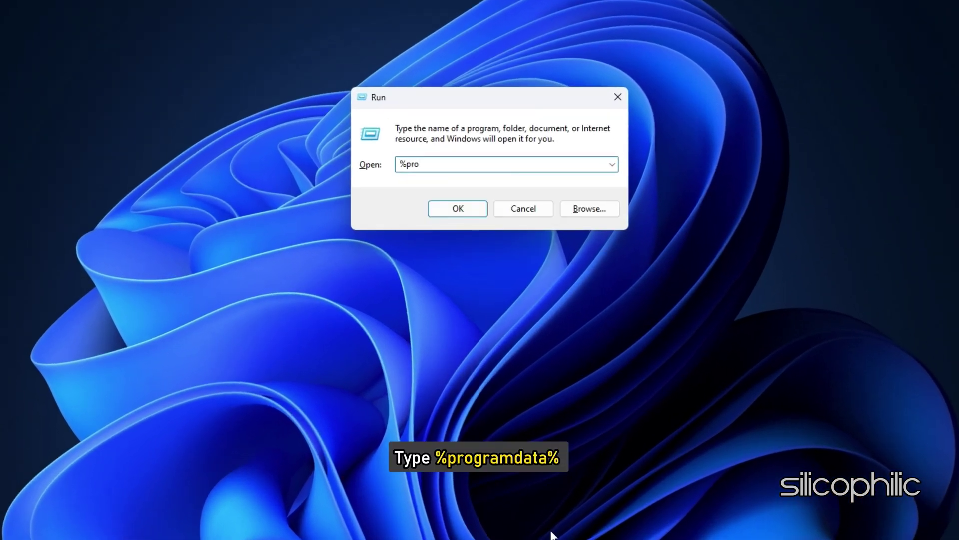
{"action": "type", "text": "gramdata%"}
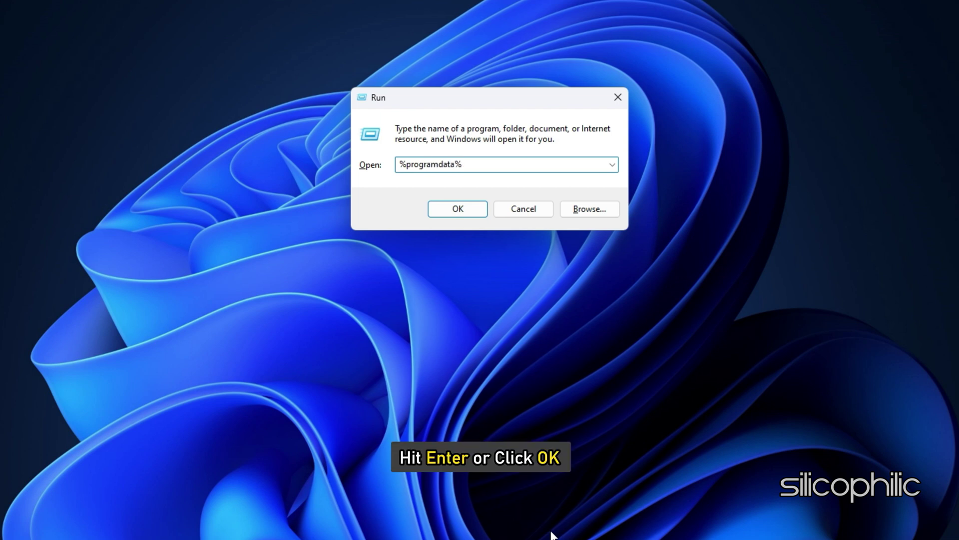
Step: Open ProgramData > EA Desktop, select its folders, and expand the first folder's full action list
{"action": "left_click", "coordinate": [458, 208]}
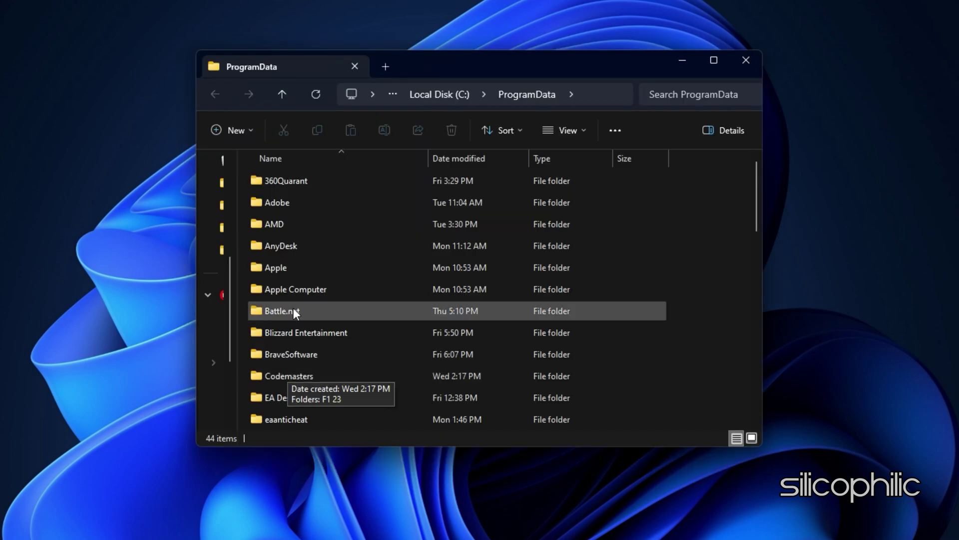
{"action": "scroll", "coordinate": [343, 247], "scroll_direction": "down", "scroll_amount": 2}
{"action": "double_click", "coordinate": [257, 268]}
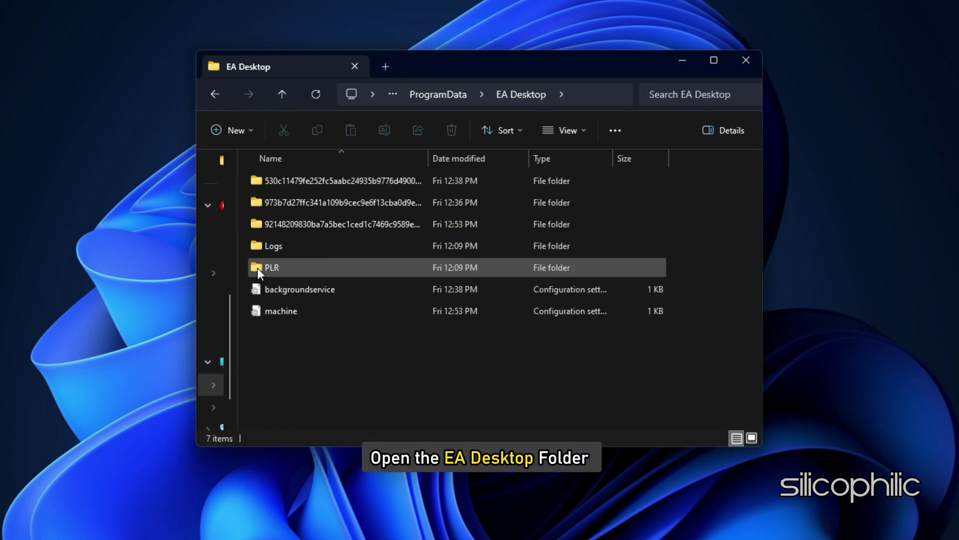
{"action": "left_click", "coordinate": [272, 268]}
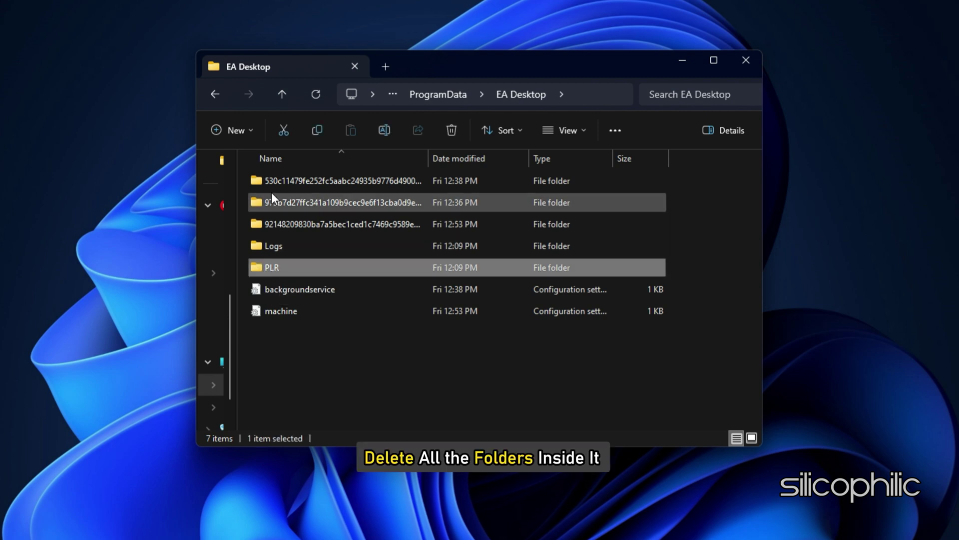
{"action": "left_click", "coordinate": [271, 184], "text": "shift"}
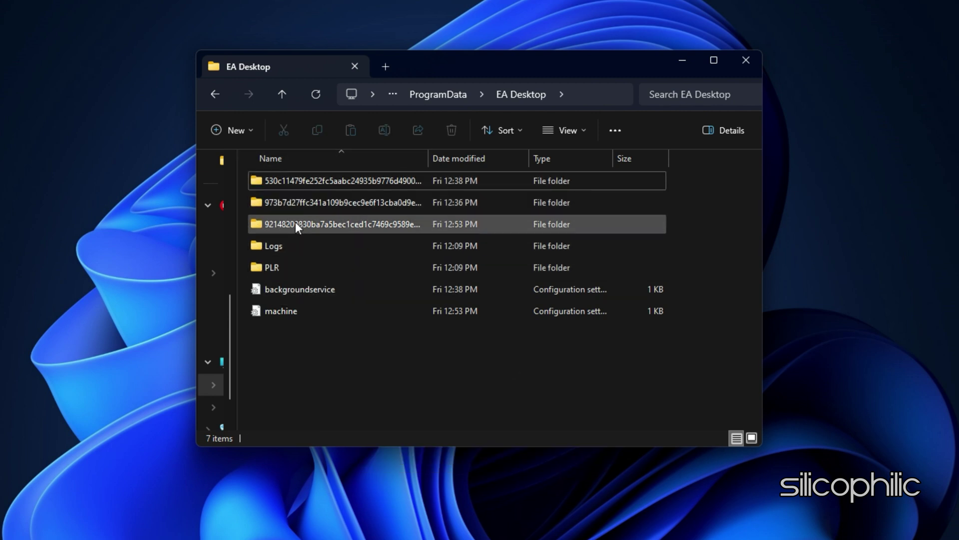
{"action": "right_click", "coordinate": [260, 177]}
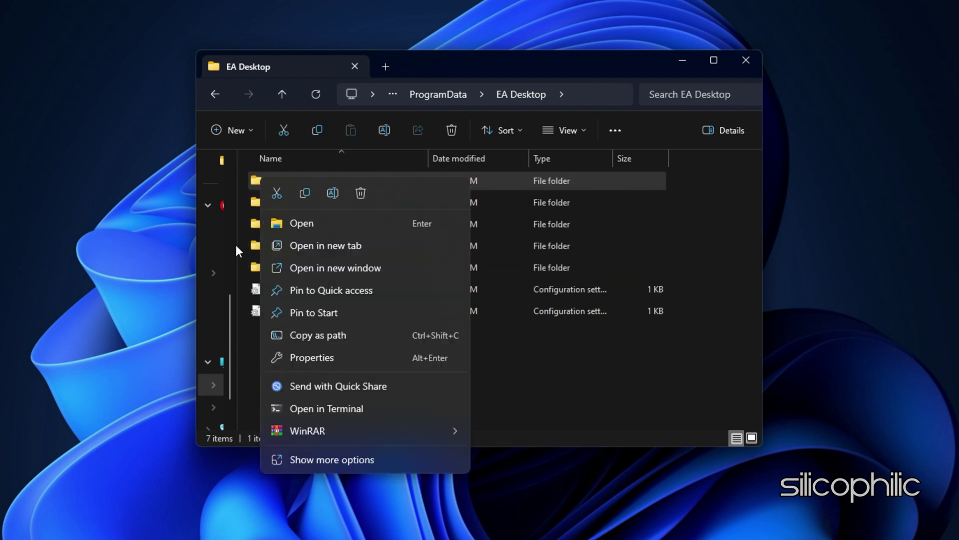
{"action": "left_click", "coordinate": [324, 460]}
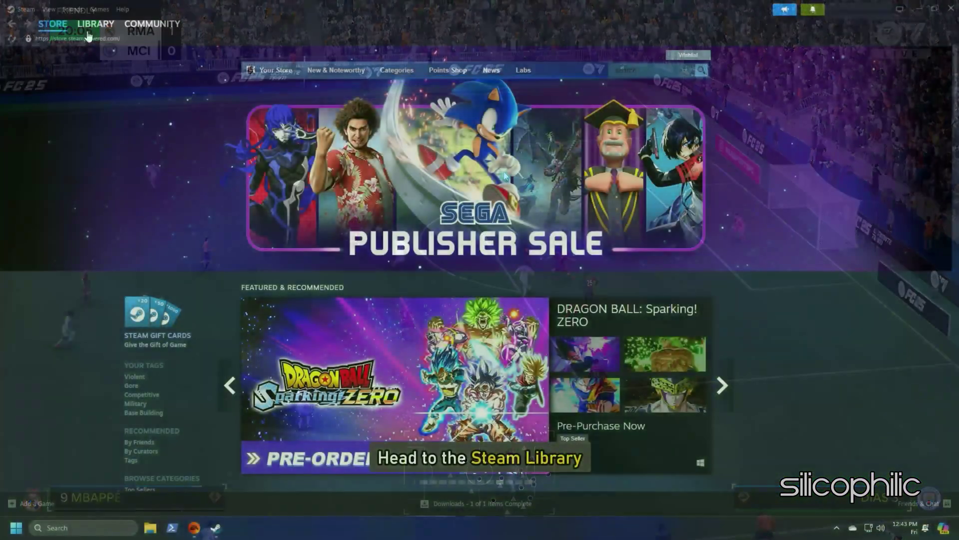
Step: Show the Installed Files tab of EA SPORTS FC 25's properties from the Steam Library
{"action": "left_click", "coordinate": [90, 28]}
{"action": "mouse_move", "coordinate": [96, 23]}
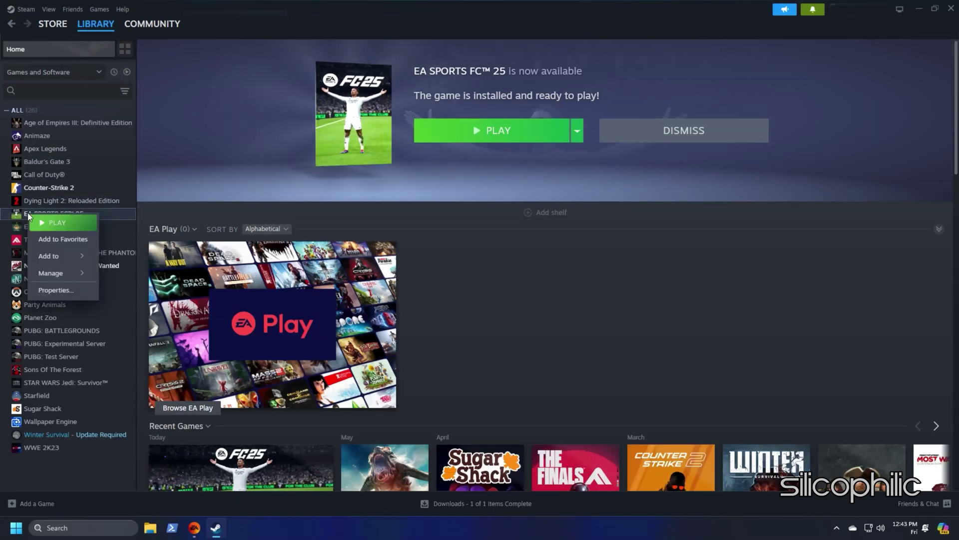
{"action": "left_click", "coordinate": [45, 290]}
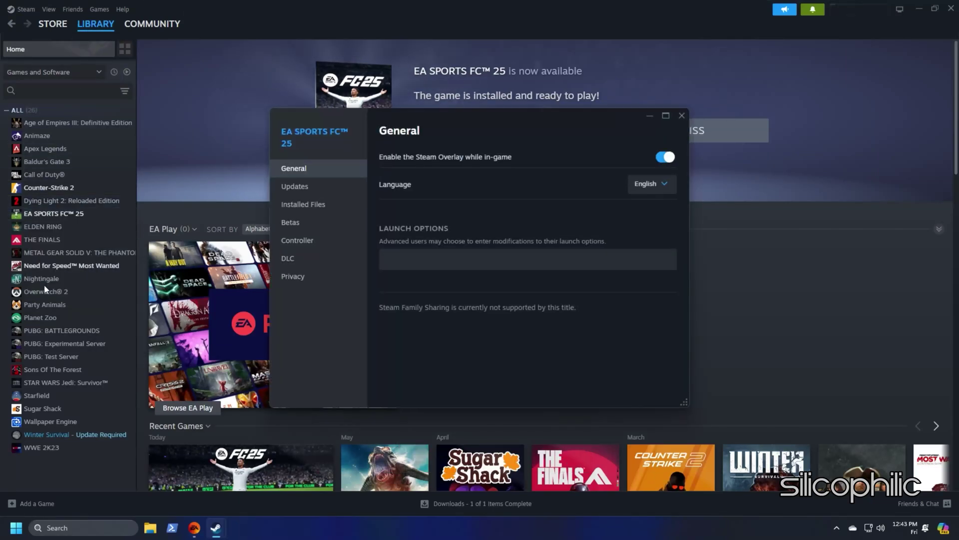
{"action": "left_click", "coordinate": [293, 211]}
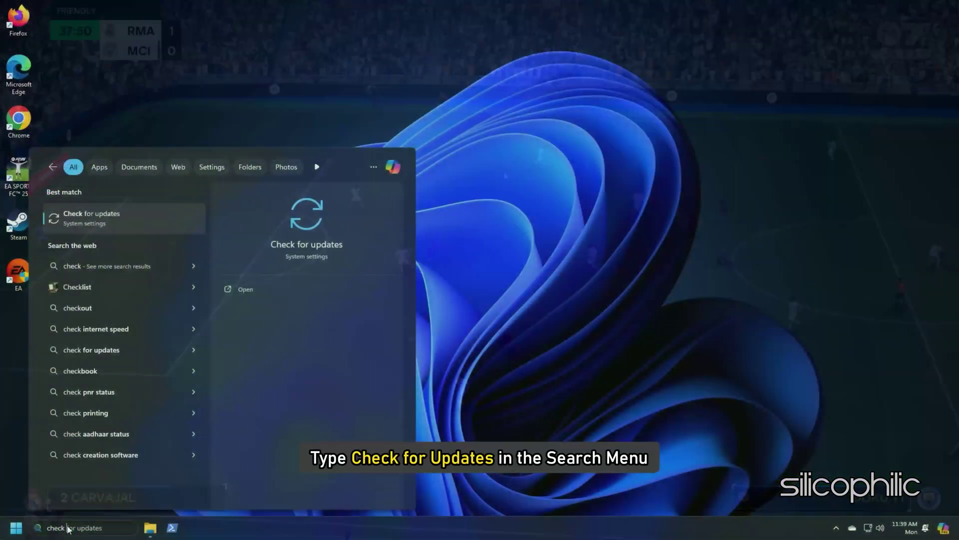
{"action": "type", "text": "for updates"}
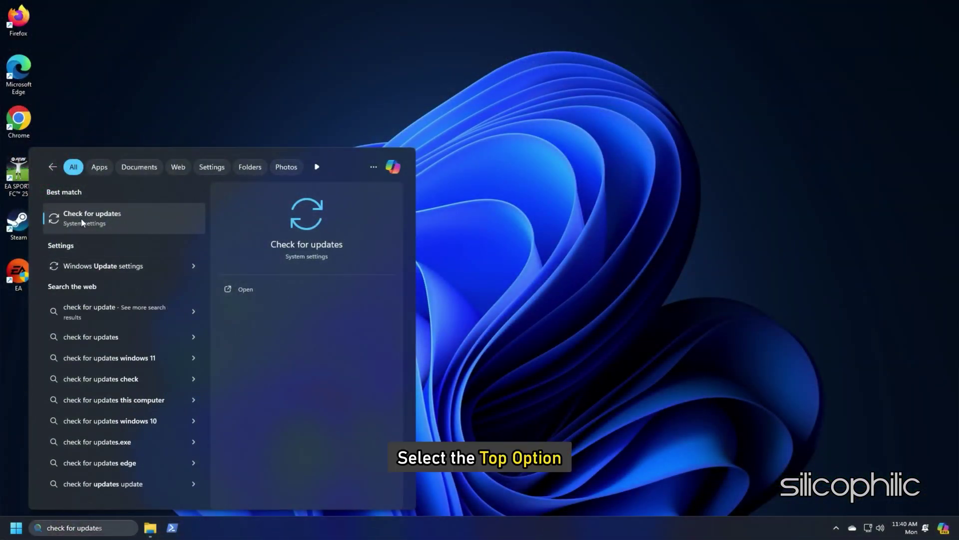
Step: Choose the 'Check for updates' best match from the search results
{"action": "left_click", "coordinate": [82, 223]}
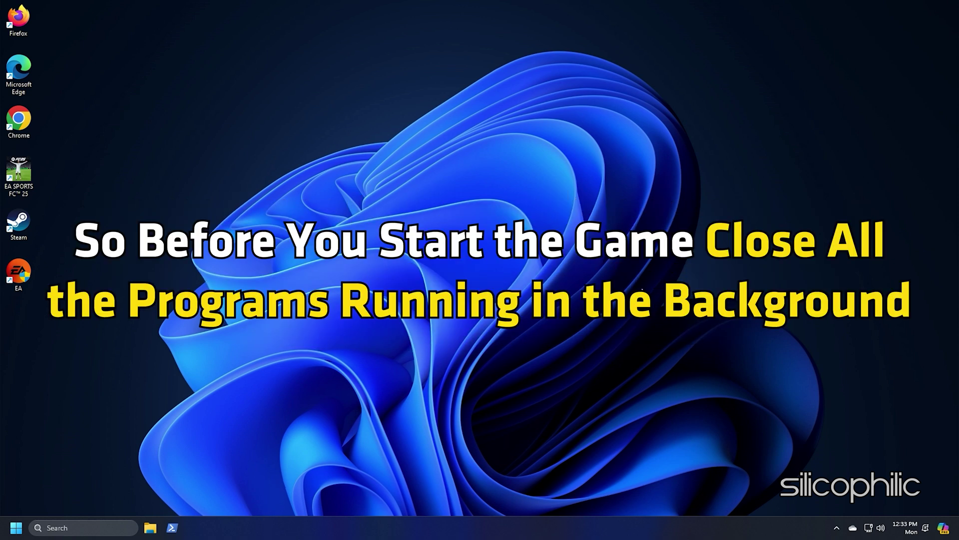
Step: End the AnyDesk and Pumble processes from Task Manager
{"action": "right_click", "coordinate": [22, 529]}
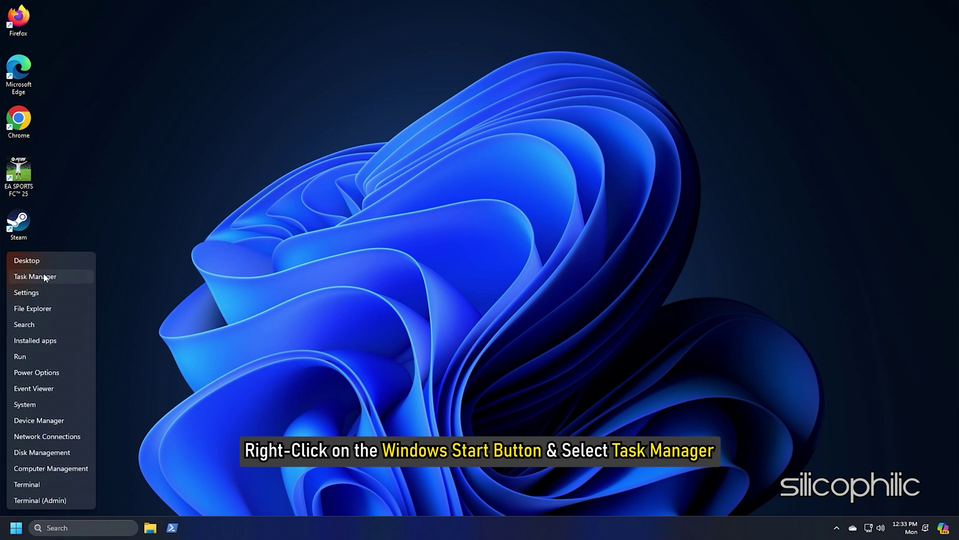
{"action": "left_click", "coordinate": [45, 278]}
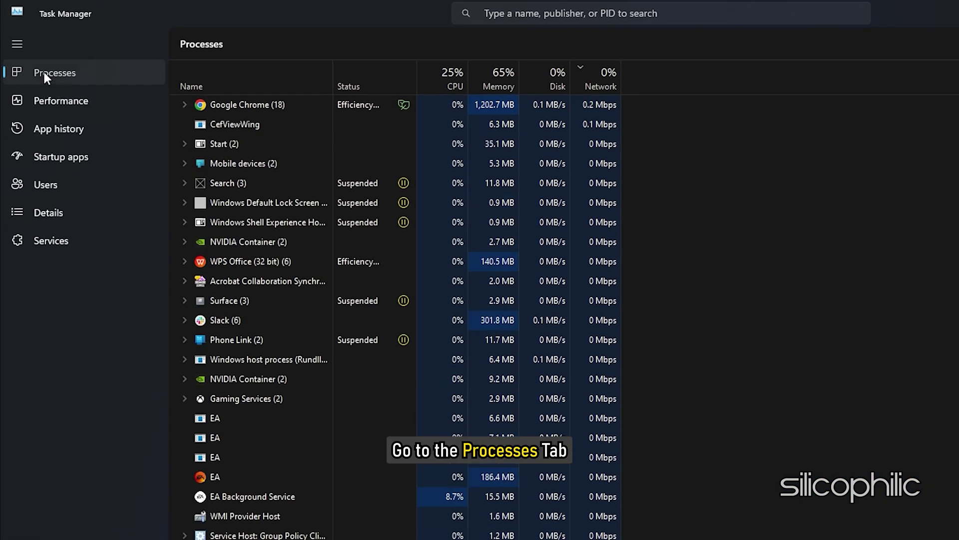
{"action": "right_click", "coordinate": [211, 202]}
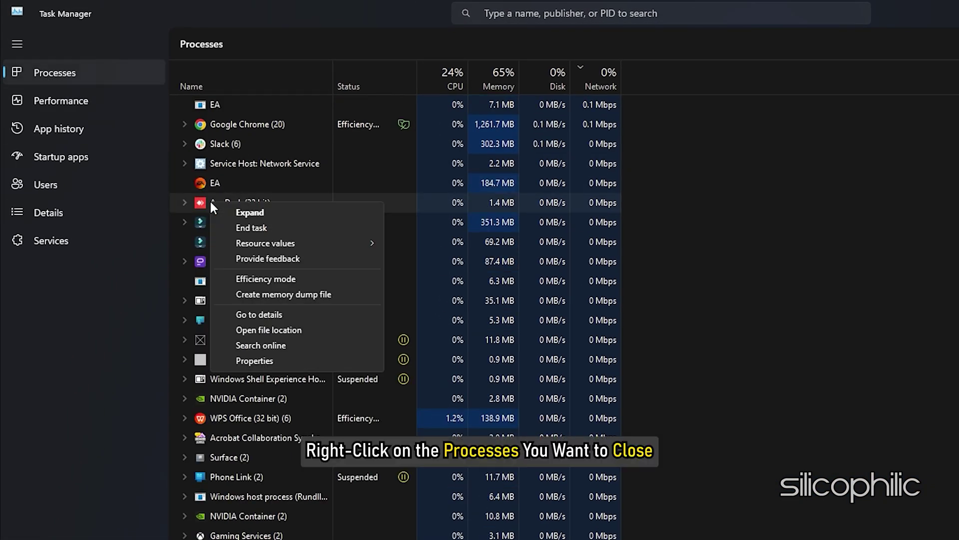
{"action": "left_click", "coordinate": [252, 227]}
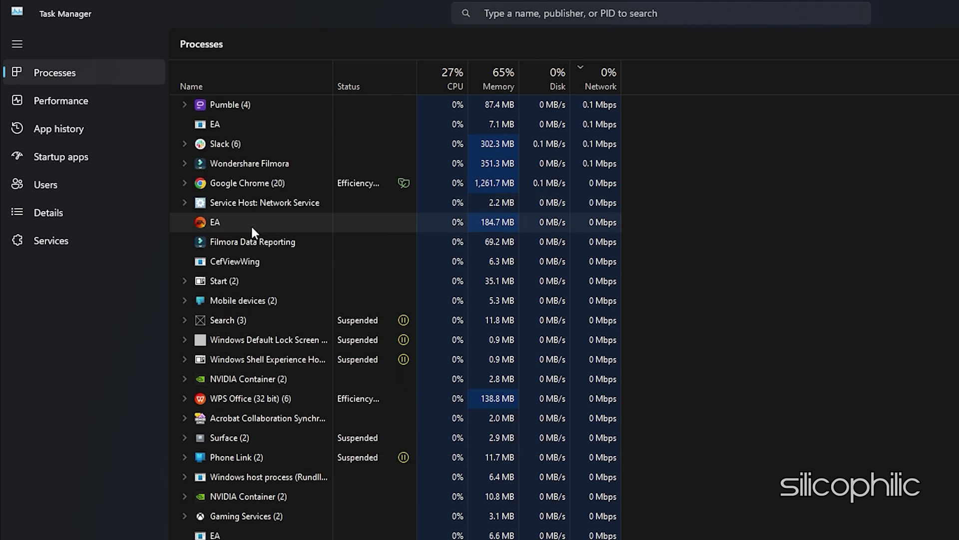
{"action": "right_click", "coordinate": [200, 222]}
{"action": "left_click", "coordinate": [242, 266]}
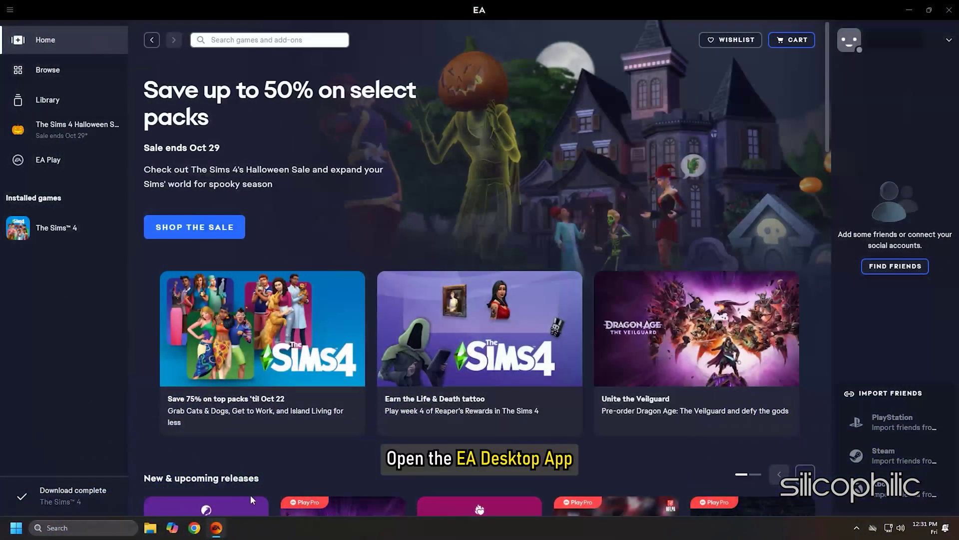
Step: Uninstall The Sims 4 from the EA app Library
{"action": "left_click", "coordinate": [49, 103]}
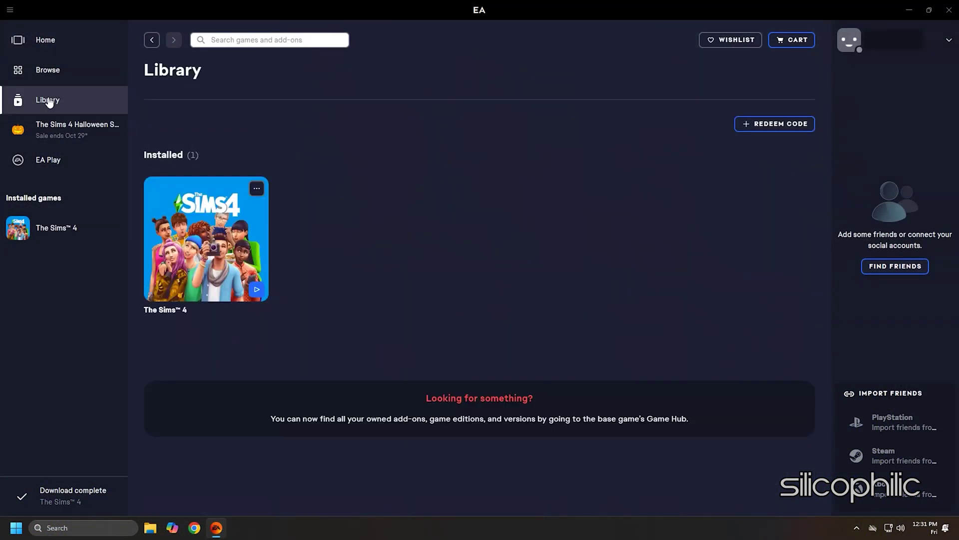
{"action": "left_click", "coordinate": [257, 186]}
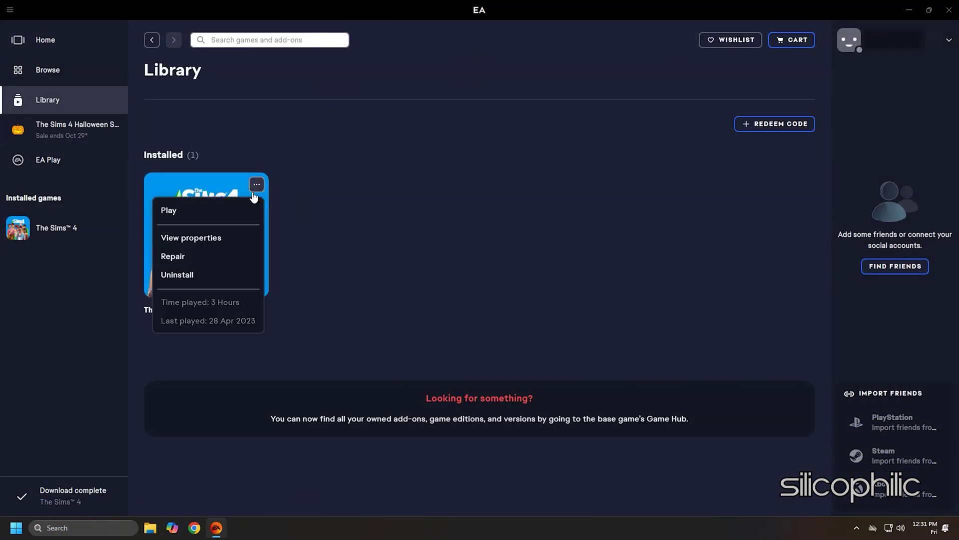
{"action": "left_click", "coordinate": [177, 274]}
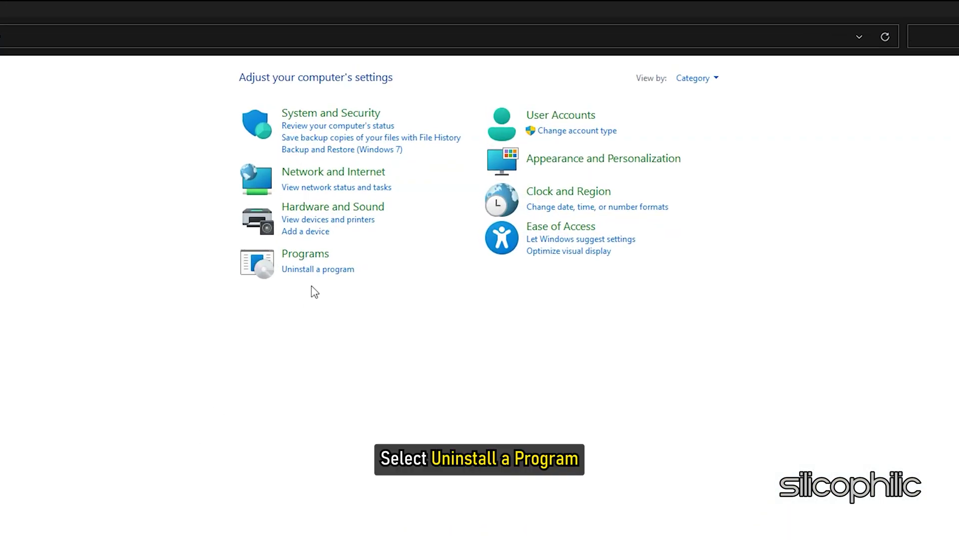
Step: Select the EA app in Control Panel's installed programs list for uninstalling
{"action": "left_click", "coordinate": [318, 269]}
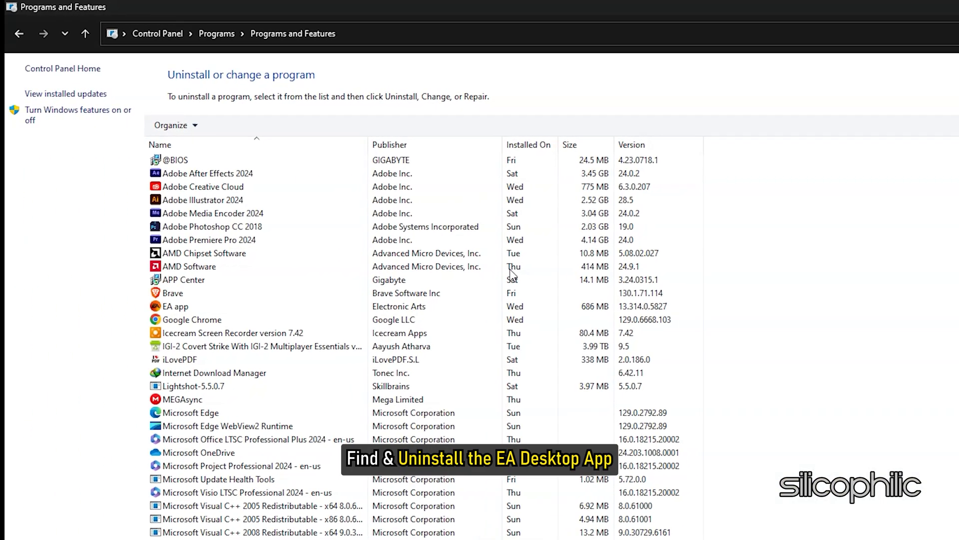
{"action": "left_click", "coordinate": [175, 308]}
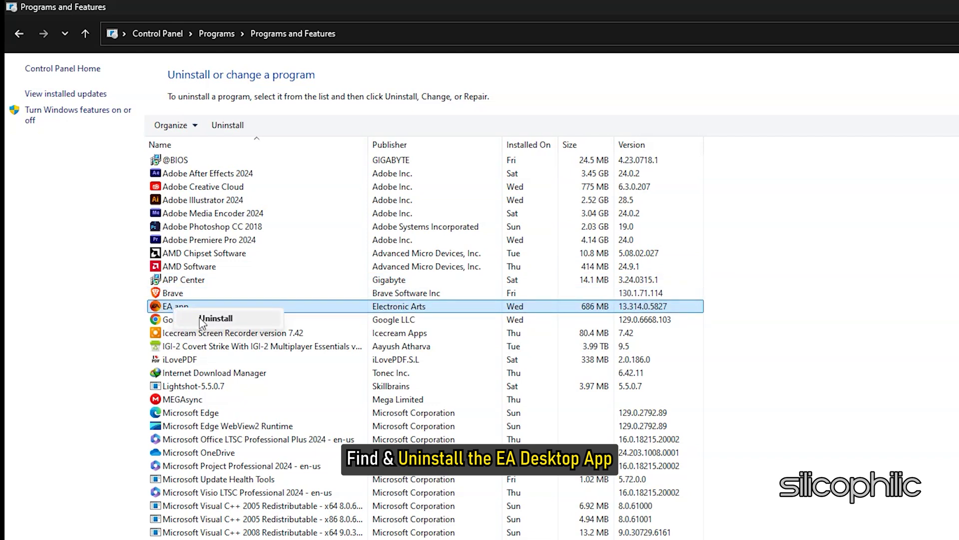